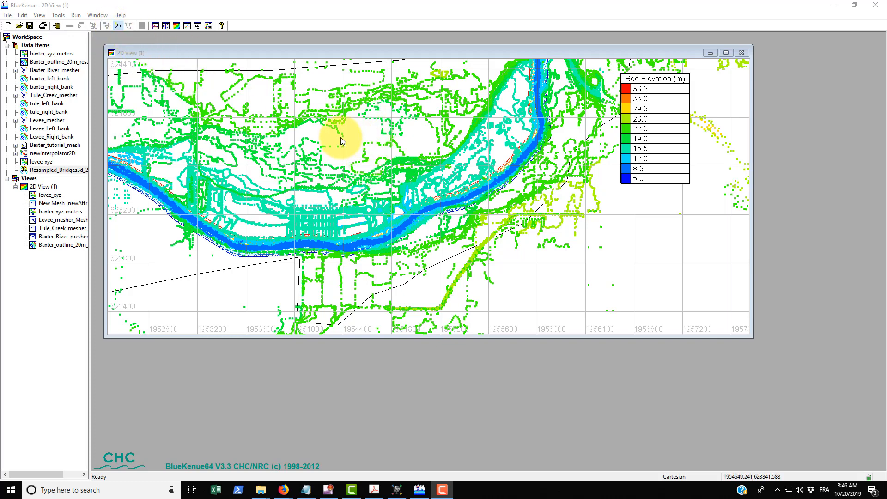
Draw a vertical two-point open line about 1239 m long across the river and levees, and name it crossSection_levee.
click(346, 126)
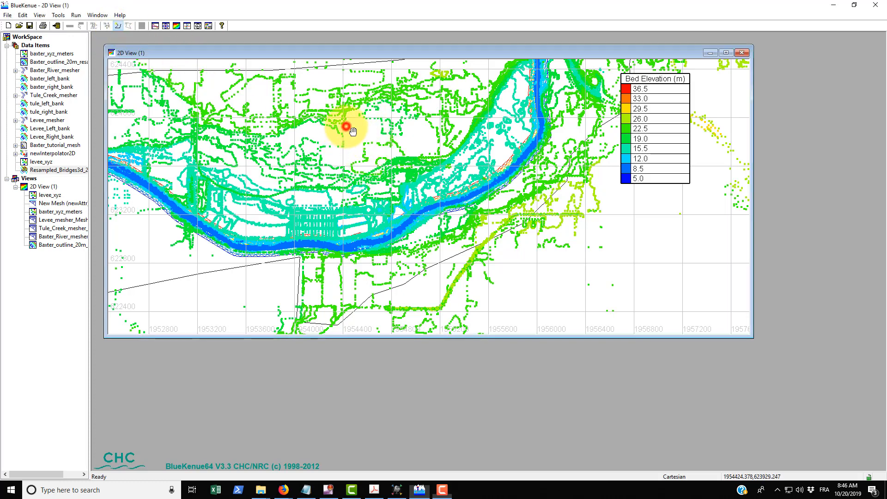
click(346, 277)
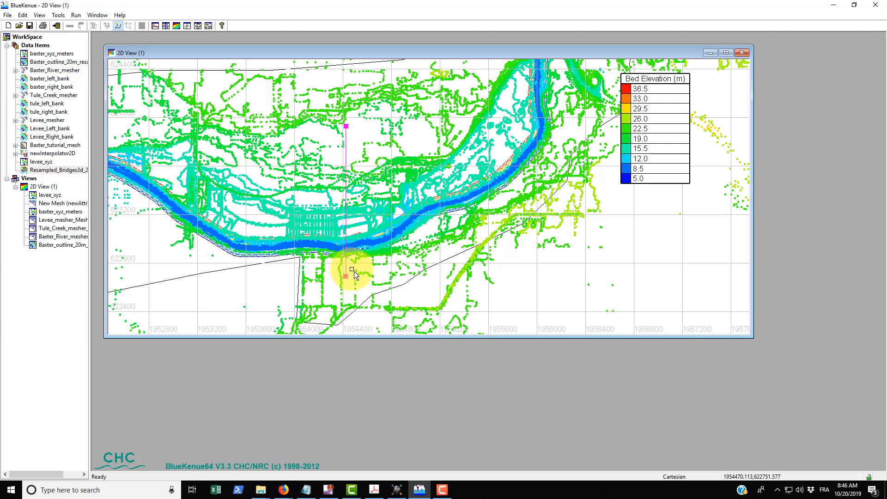
key(Return)
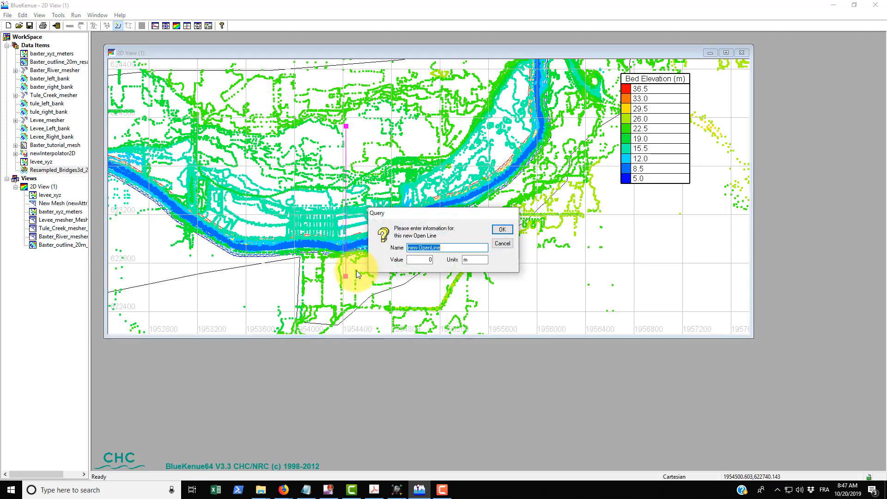
text(crossSection_levee)
click(502, 229)
Check the point count and length in crossSection_levee's attribute table, and close the table.
click(44, 179)
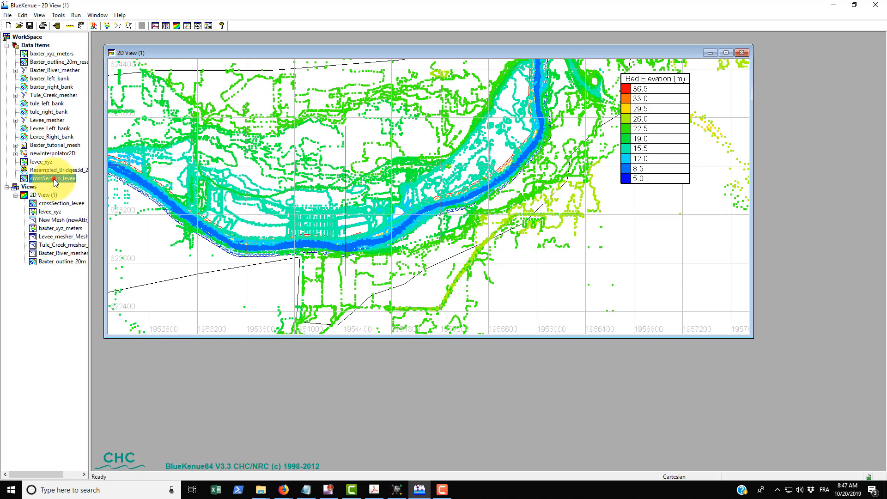
right_click(41, 180)
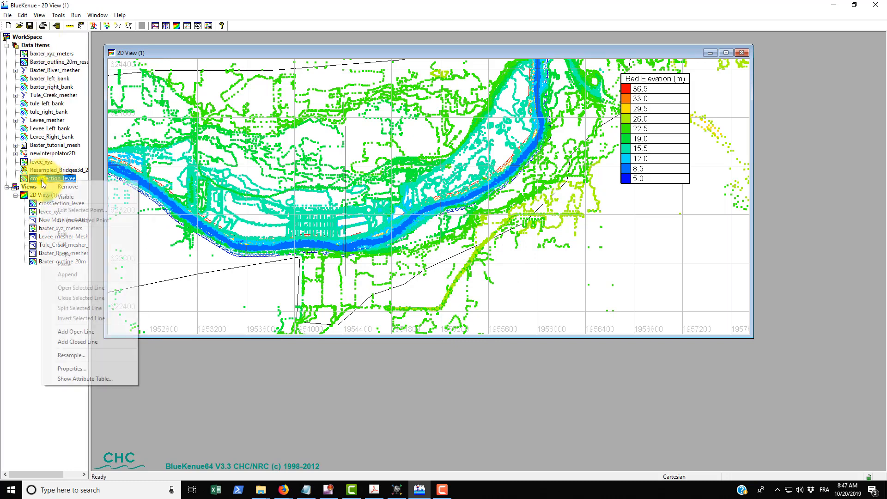
click(70, 378)
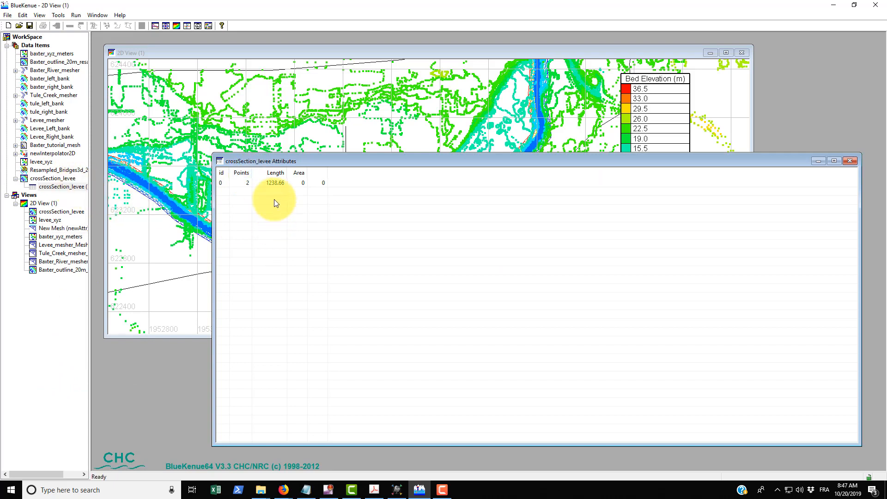
drag(306, 160, 312, 140)
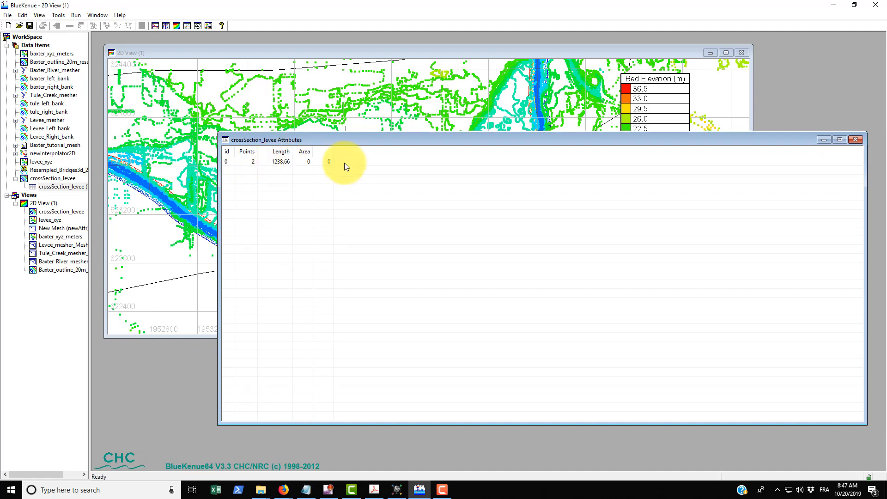
click(857, 139)
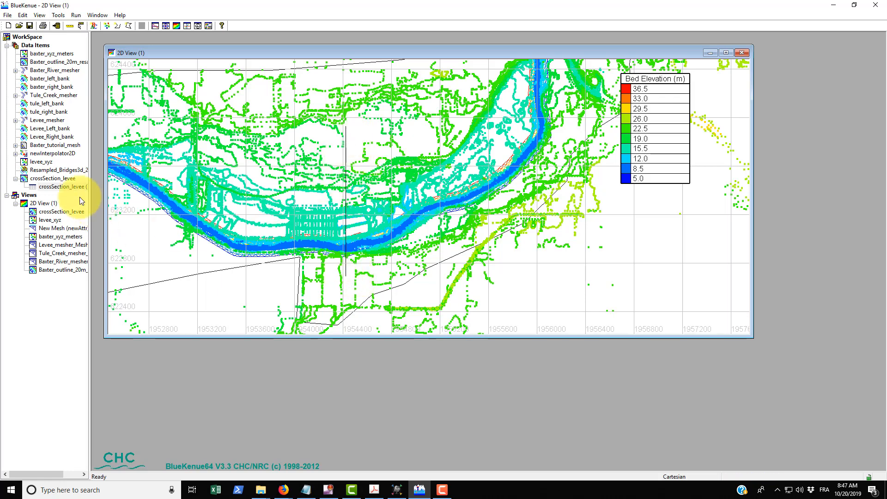
Start resampling crossSection_levee with the Equal Distance method and a delta of 1.
right_click(56, 179)
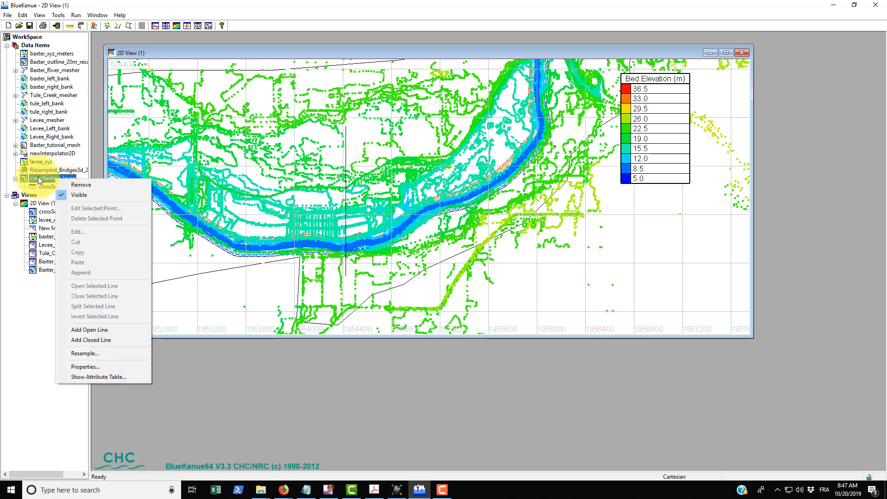
click(80, 355)
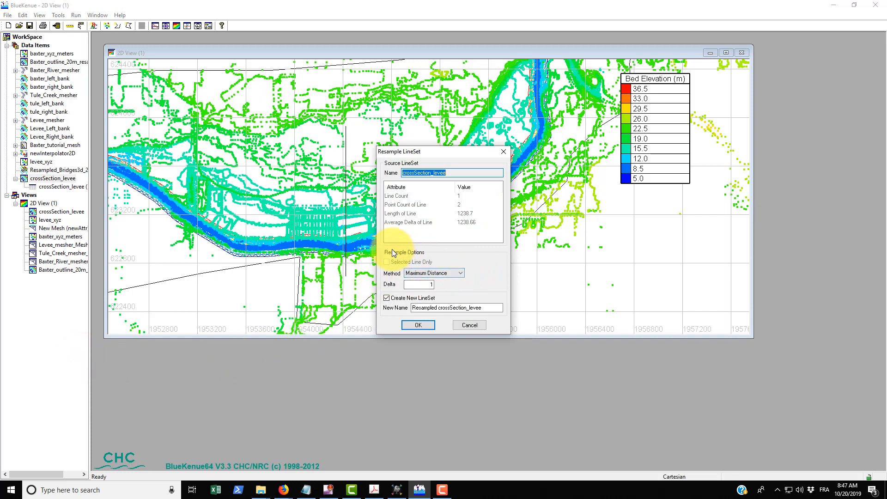
click(448, 274)
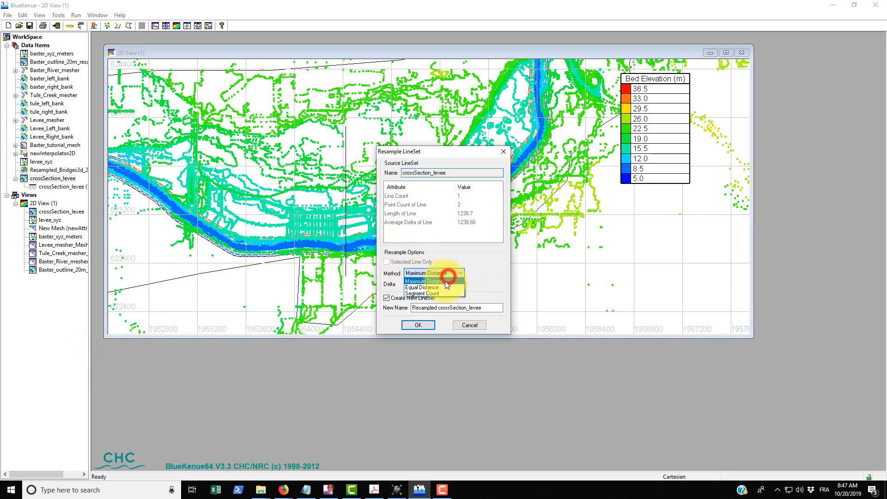
click(423, 287)
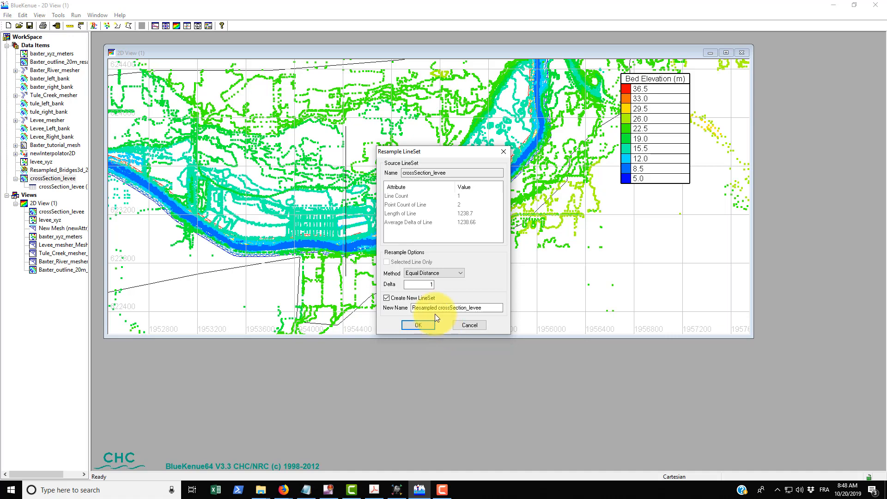
click(429, 286)
key(BackSpace)
text(1)
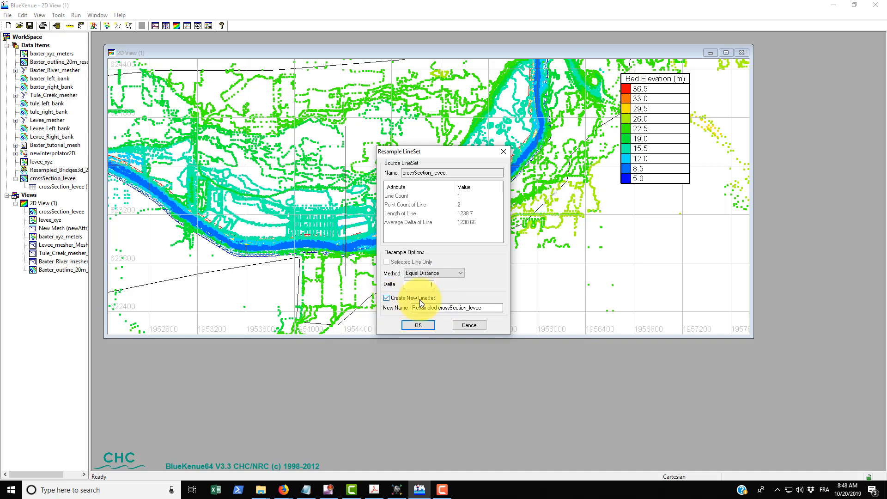
Name the new resampled line set crossSection_levee_delta1 and create it.
click(439, 307)
key(BackSpace)
key(BackSpace)
key(BackSpace)
key(BackSpace)
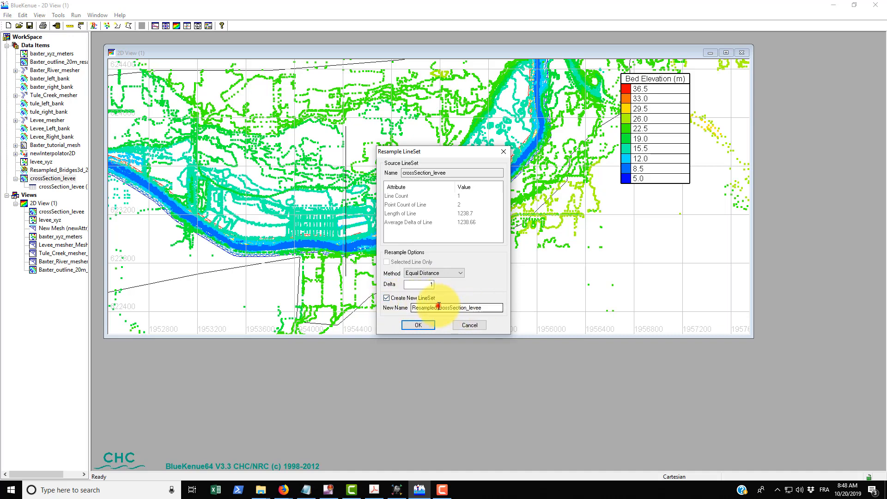
key(BackSpace)
key(BackSpace)
key(BackSpace)
key(BackSpace)
key(BackSpace)
key(BackSpace)
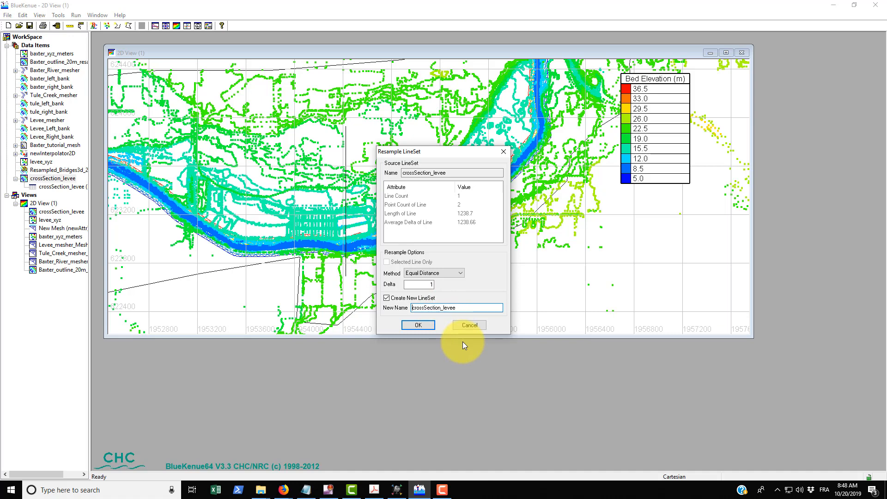
key(Right)
text(_delta1)
click(420, 325)
Remove the crossSection_levee attribute table from the workspace without saving the changes.
click(63, 187)
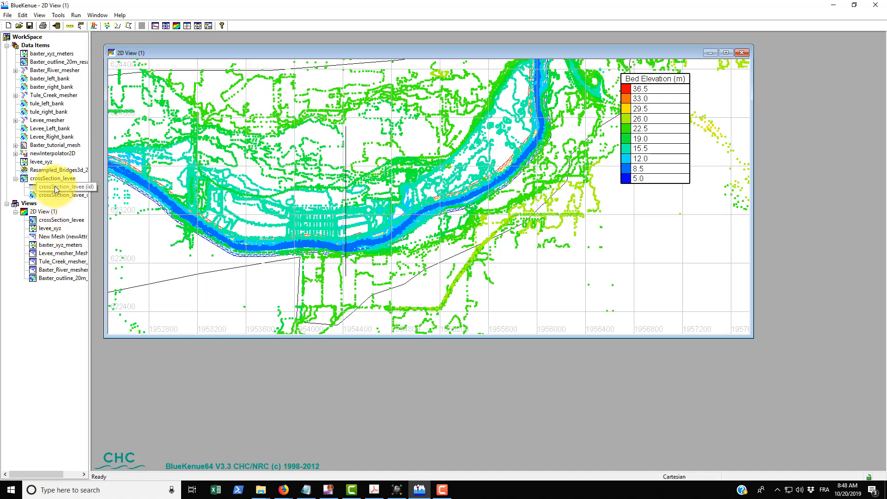
right_click(55, 190)
click(74, 193)
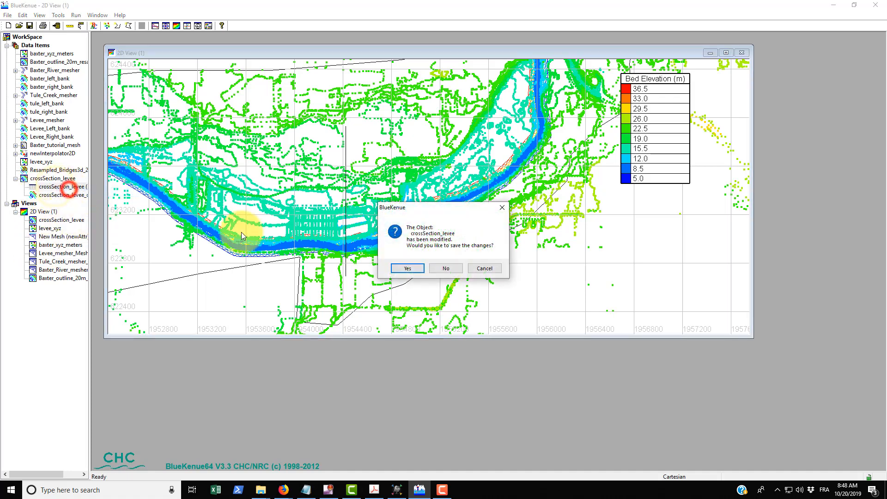
click(457, 266)
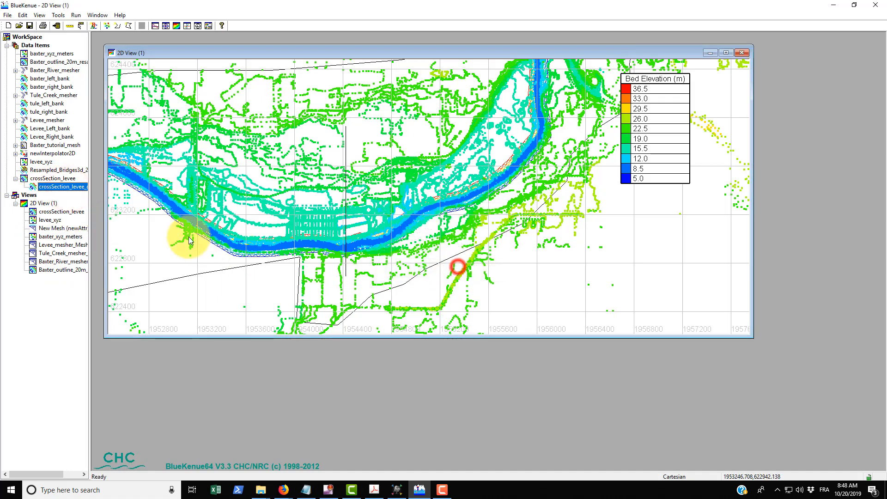
Check the point count and length in crossSection_levee_delta1's attribute table, and close the table.
right_click(49, 186)
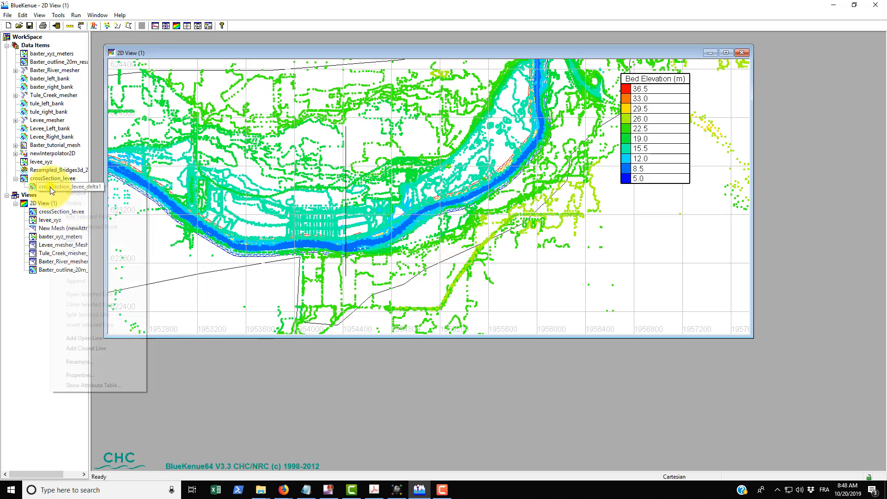
click(97, 384)
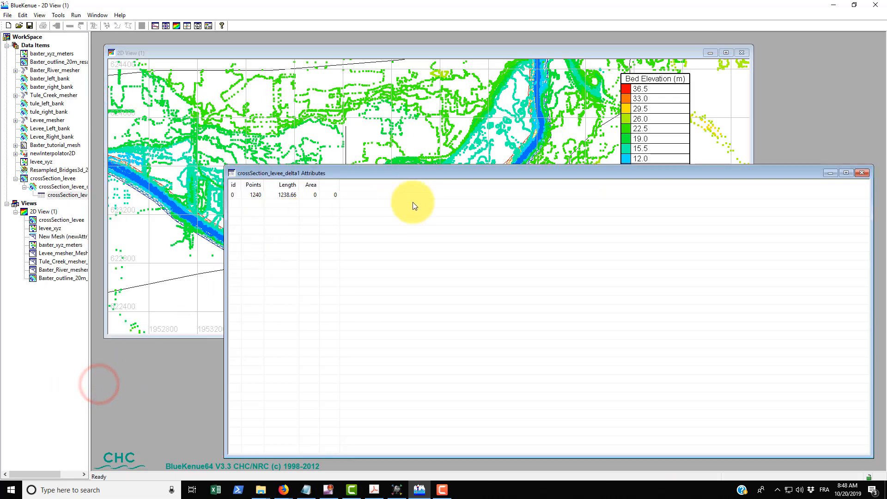
drag(420, 173, 455, 152)
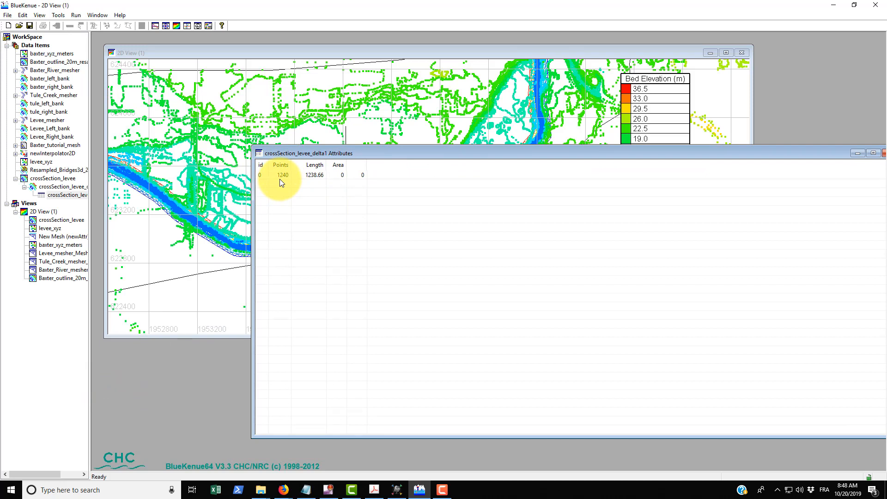
drag(572, 150, 506, 147)
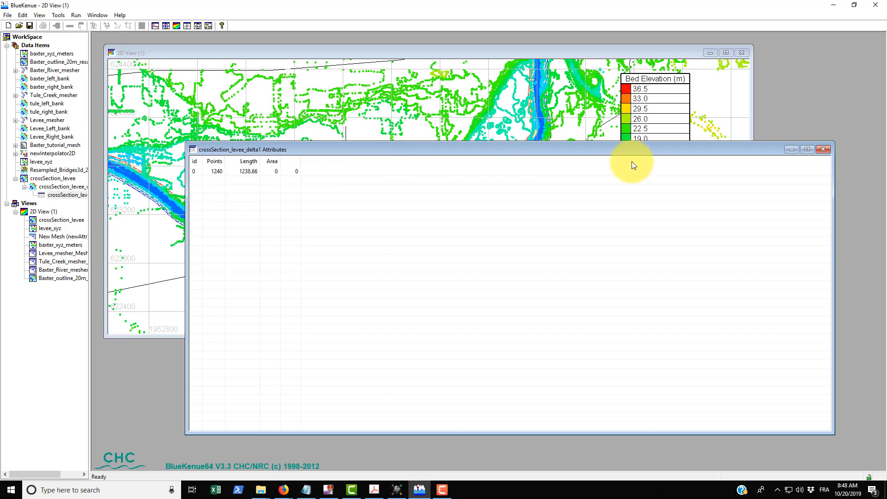
click(824, 151)
Remove the crossSection_levee_delta1 attribute table from the workspace without saving the changes.
right_click(62, 198)
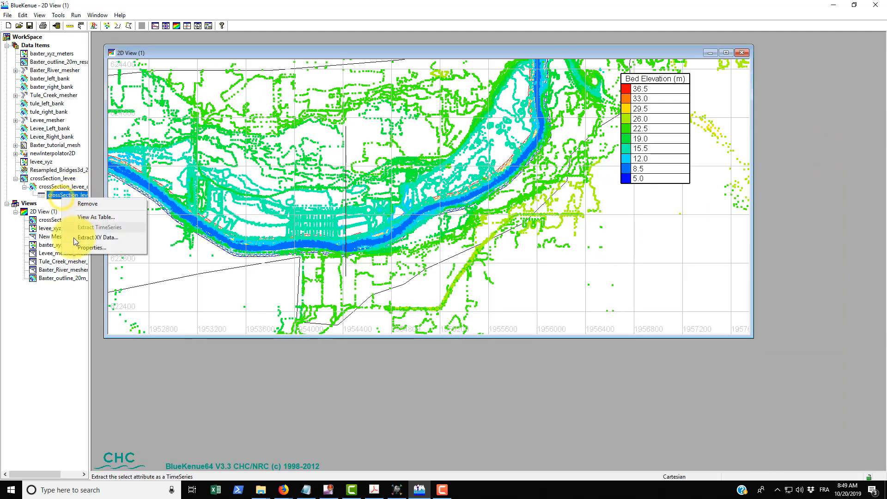
click(90, 204)
click(447, 270)
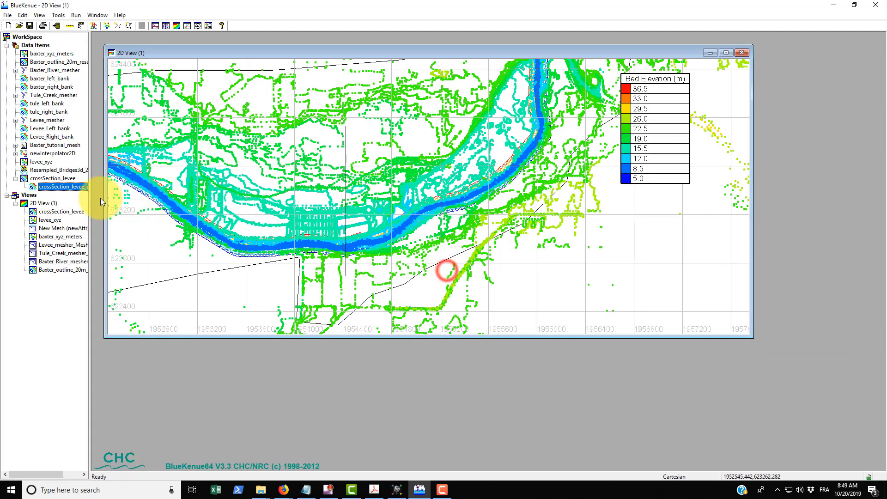
Map New Mesh onto crossSection_levee_delta1 and name the new 3D line crossSection_levee_delta1_elevation.
click(59, 14)
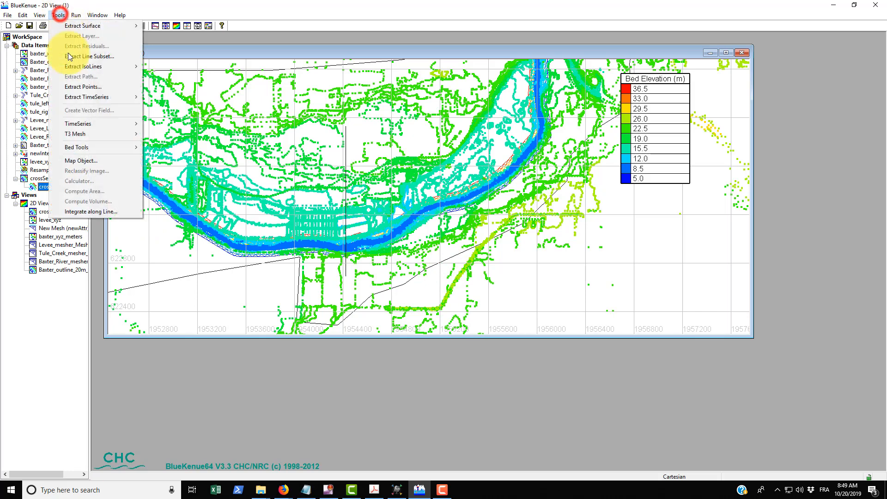
click(81, 160)
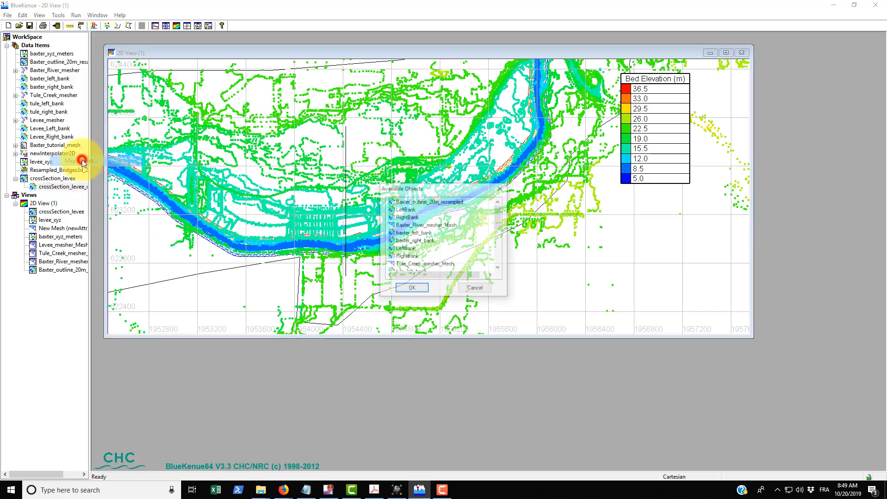
drag(499, 214, 506, 268)
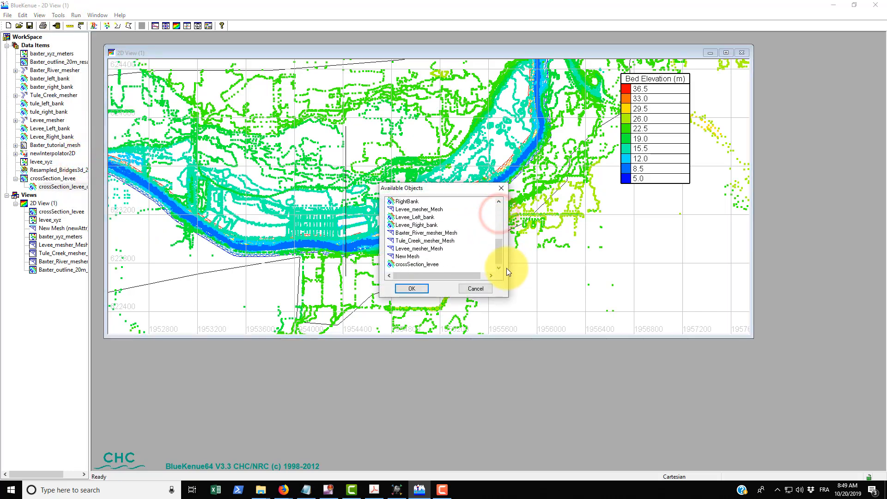
click(406, 256)
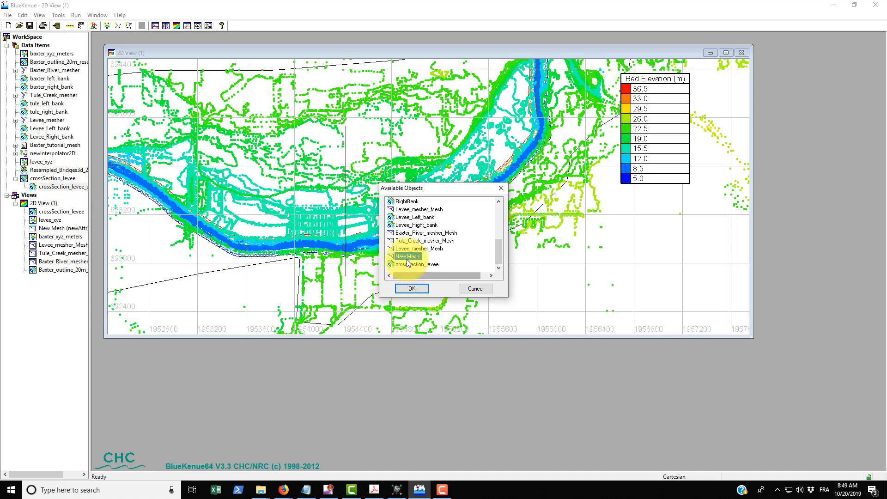
click(406, 289)
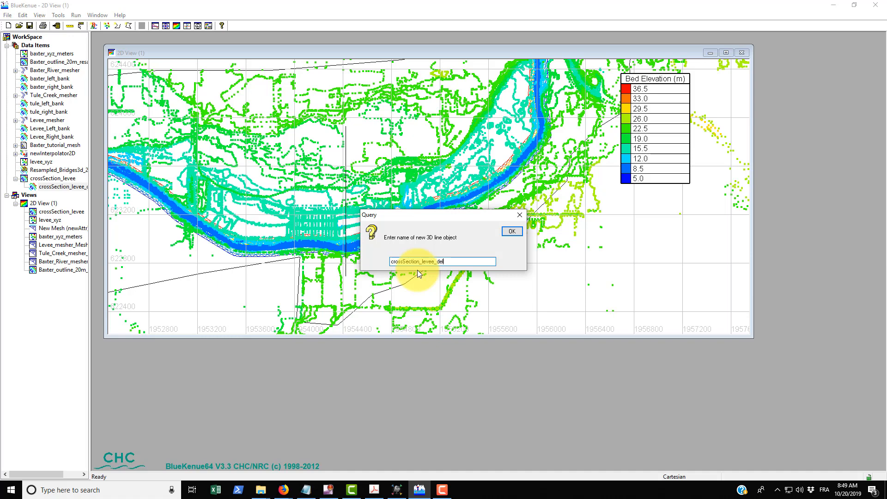
text(lta1_elev)
text(ation)
click(512, 232)
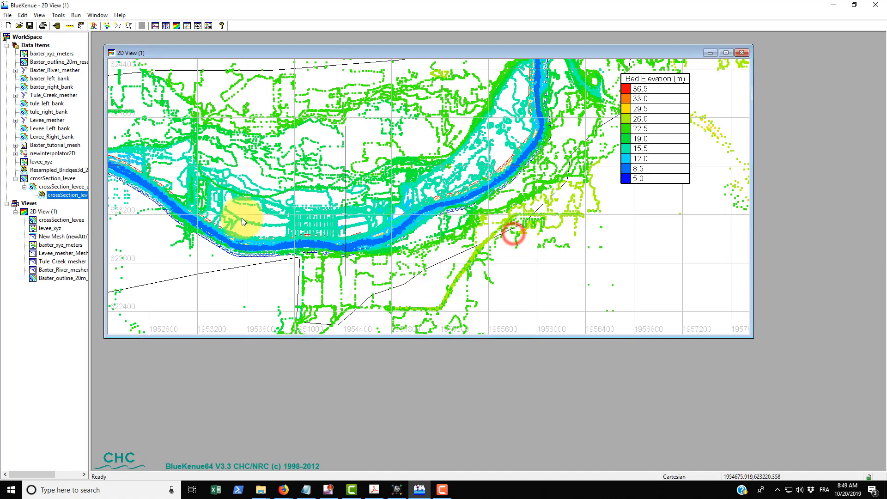
Widen the workspace tree and add crossSection_levee_delta1_elevation to the 2D view.
drag(89, 176, 131, 178)
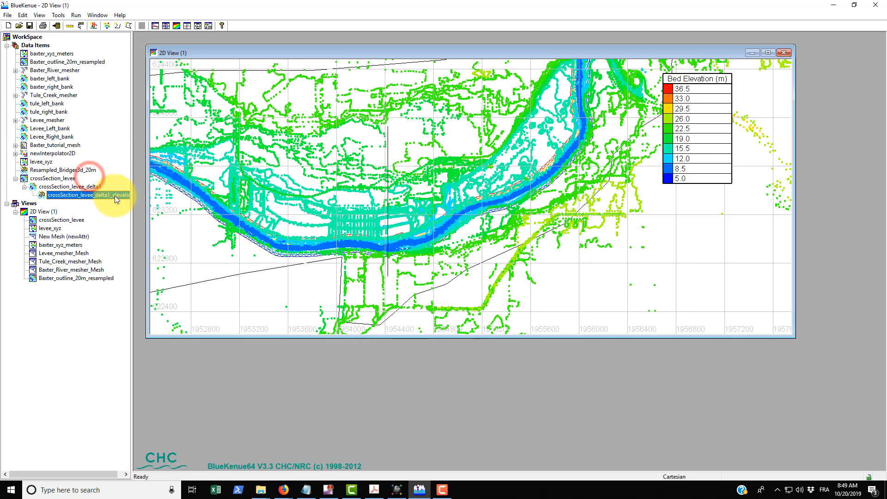
click(85, 195)
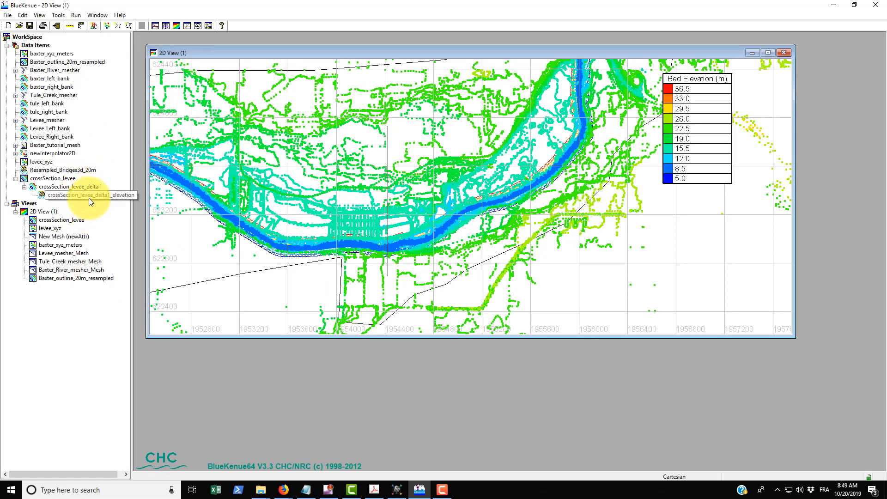
drag(89, 198, 56, 212)
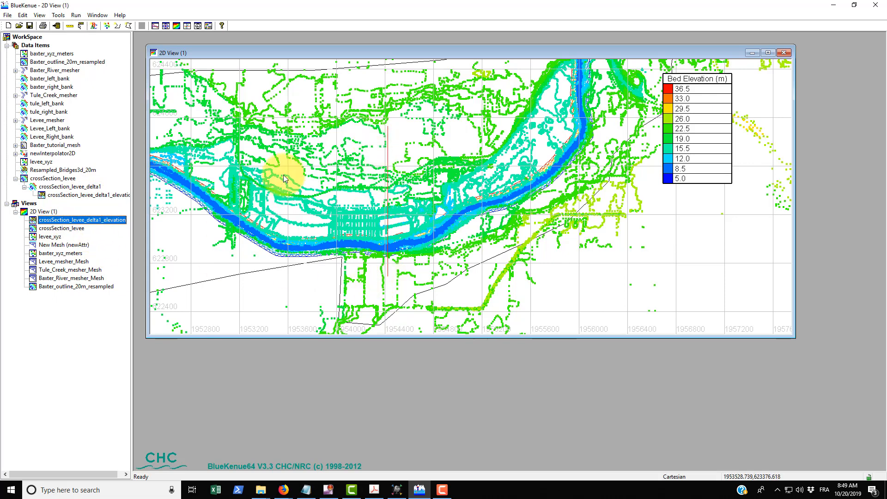
Create a new 1D view and plot crossSection_levee_delta1_elevation in it.
click(155, 26)
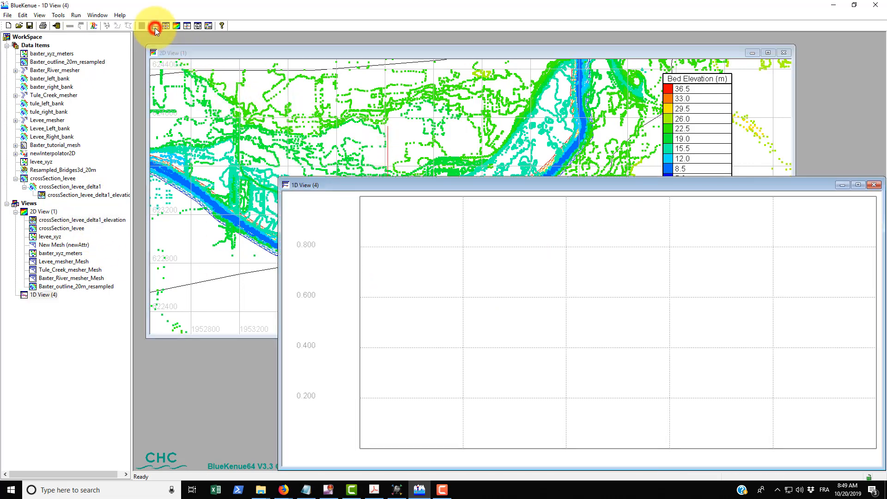
drag(377, 187, 313, 127)
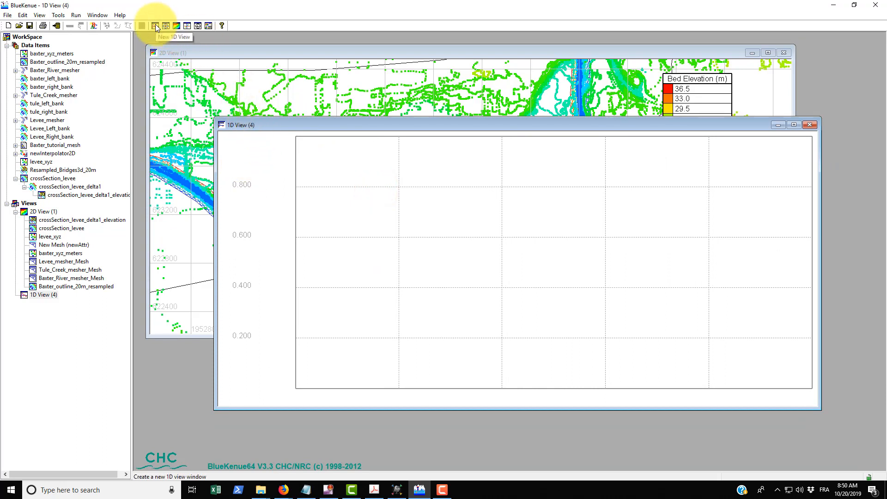
click(64, 193)
drag(86, 196, 47, 295)
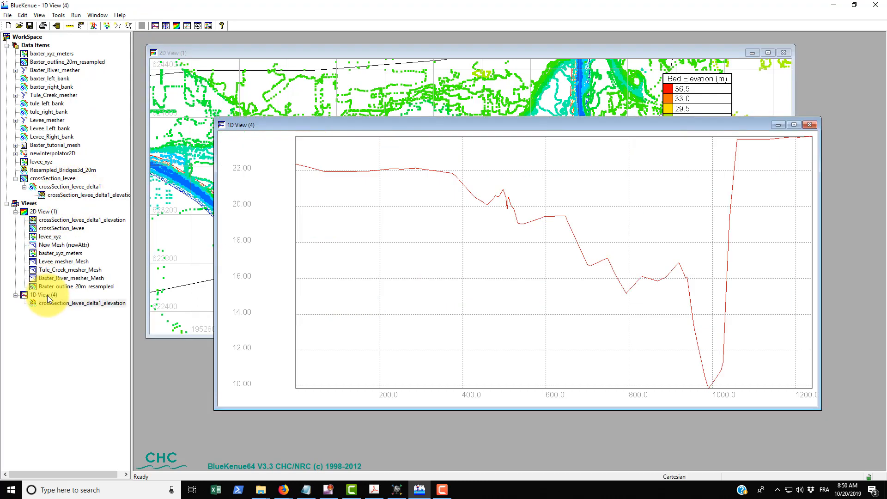
Widen the 1D view window and place it lower over the map to compare the profile with the 2D view.
drag(639, 124, 560, 117)
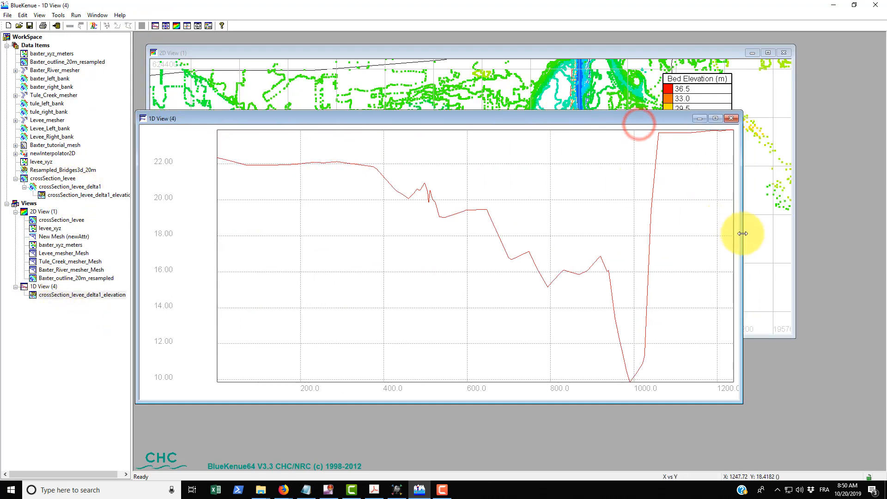
drag(742, 235, 827, 239)
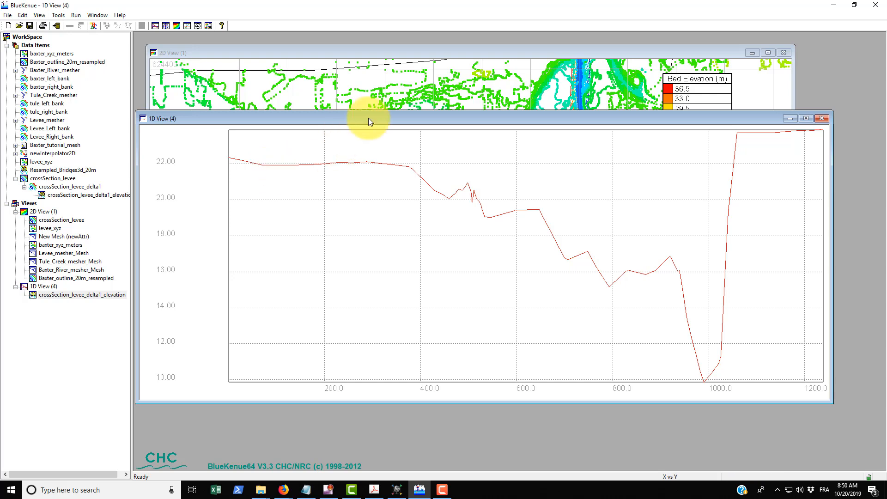
drag(367, 118, 386, 253)
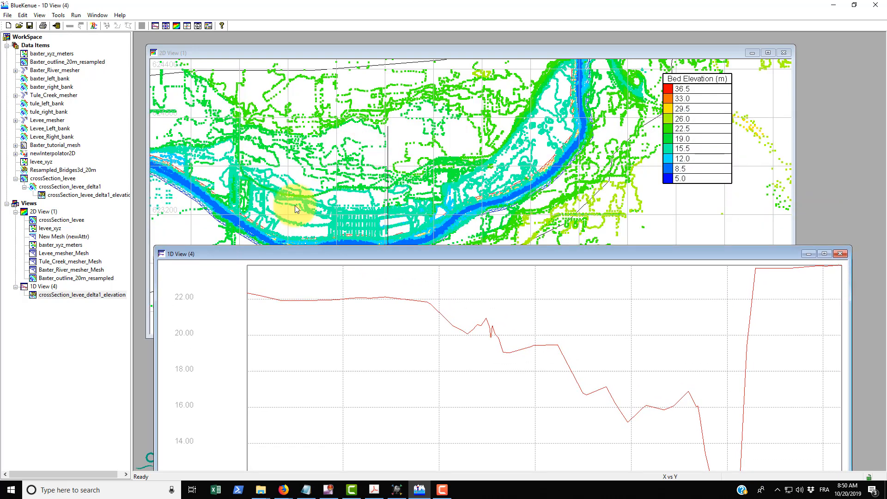
drag(494, 253, 497, 196)
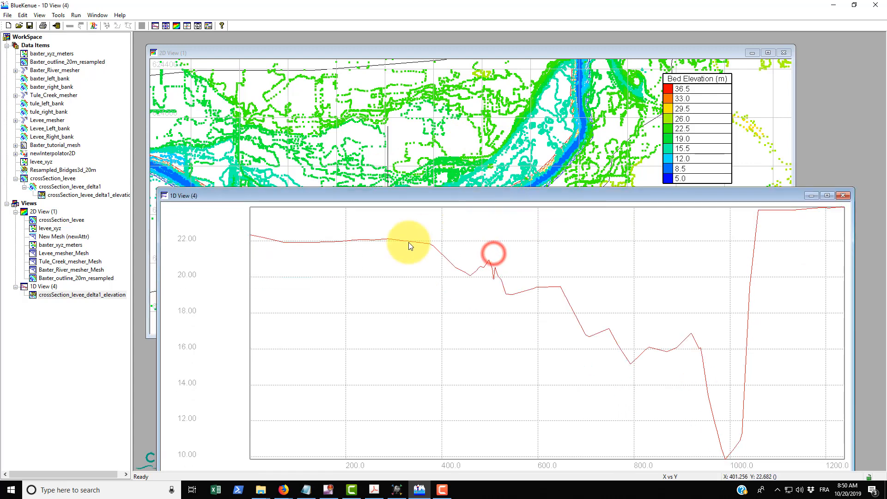